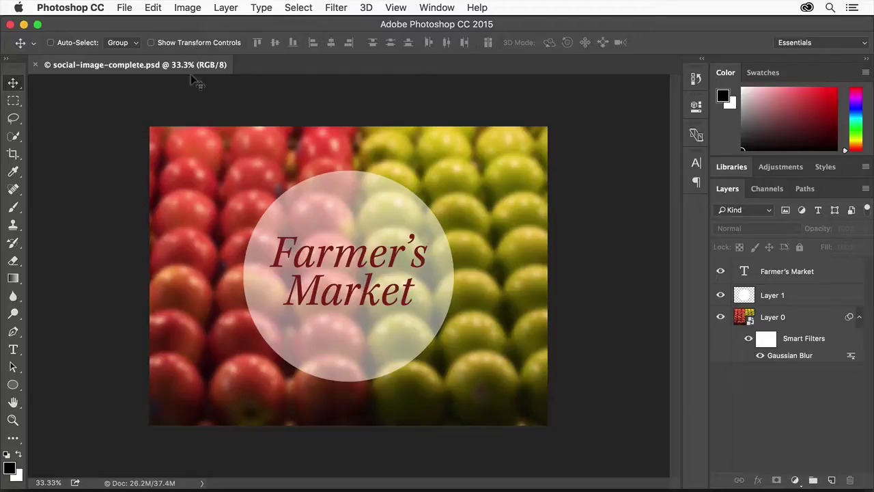
# Open social-image-start.jpg from the Desktop as a new document.
pyautogui.click(126, 8)
pyautogui.click(140, 36)
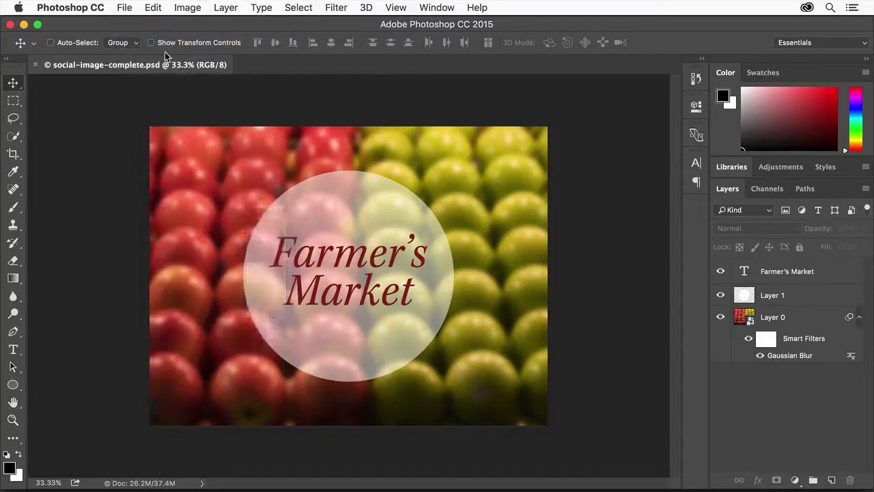
pyautogui.click(322, 136)
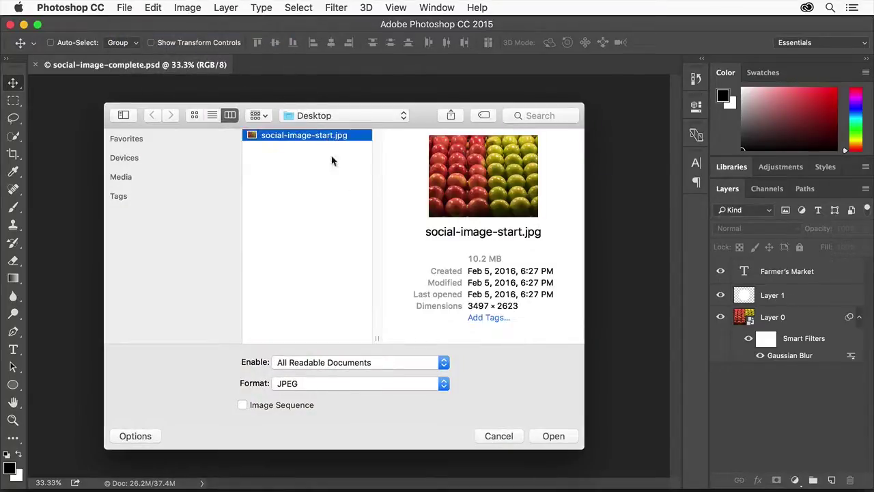
pyautogui.click(570, 437)
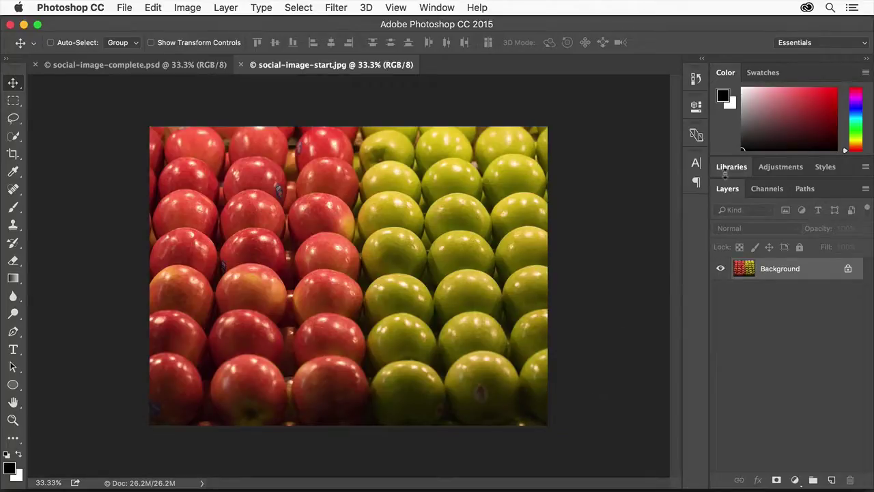
pyautogui.click(731, 169)
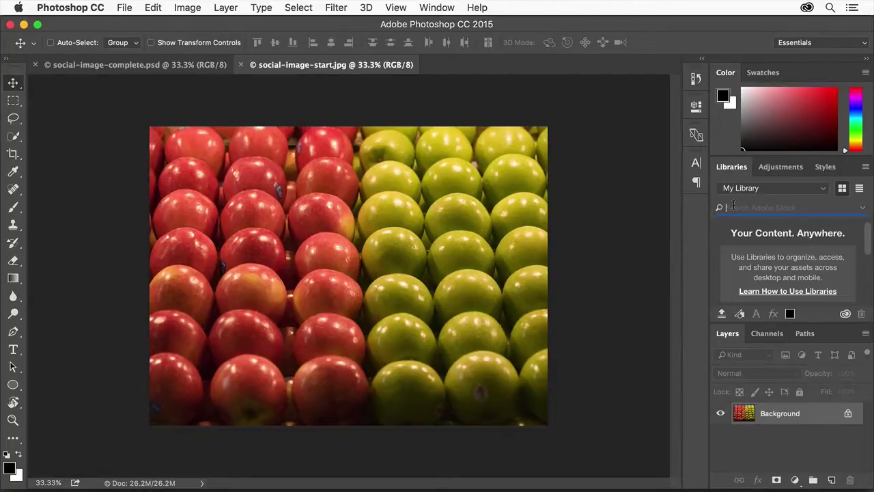
pyautogui.write('Farmer')
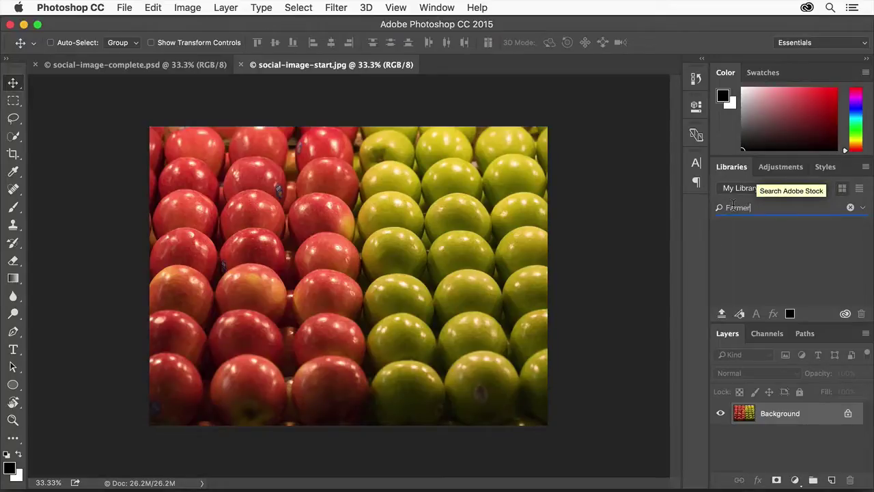
pyautogui.press('Return')
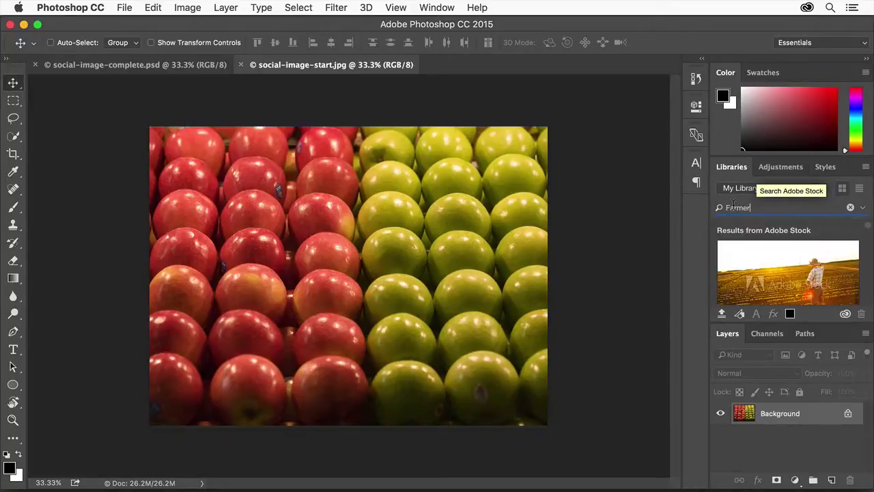
pyautogui.doubleClick(733, 169)
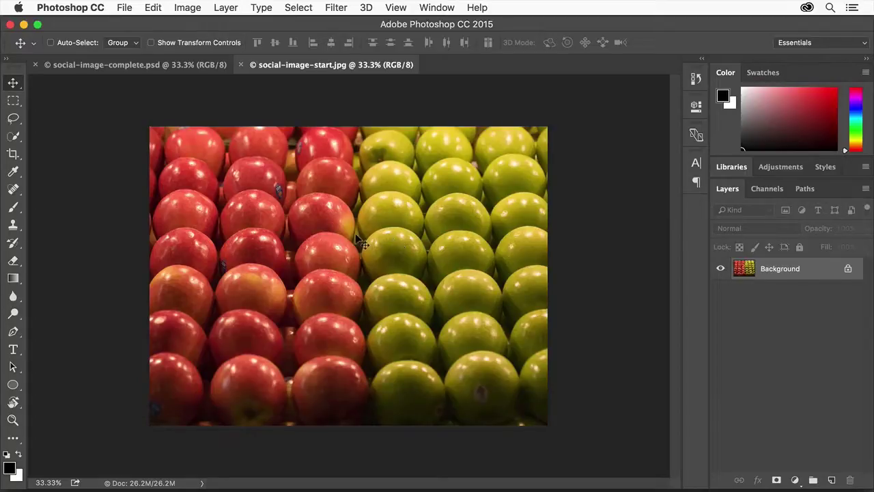
# Convert the photo's Background layer to a smart object named Layer 0 with Convert for Smart Filters.
pyautogui.click(345, 8)
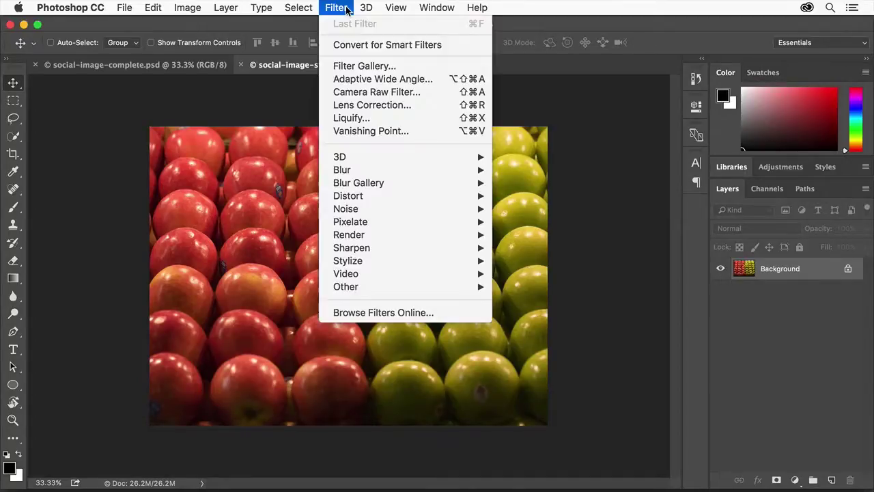
pyautogui.click(455, 50)
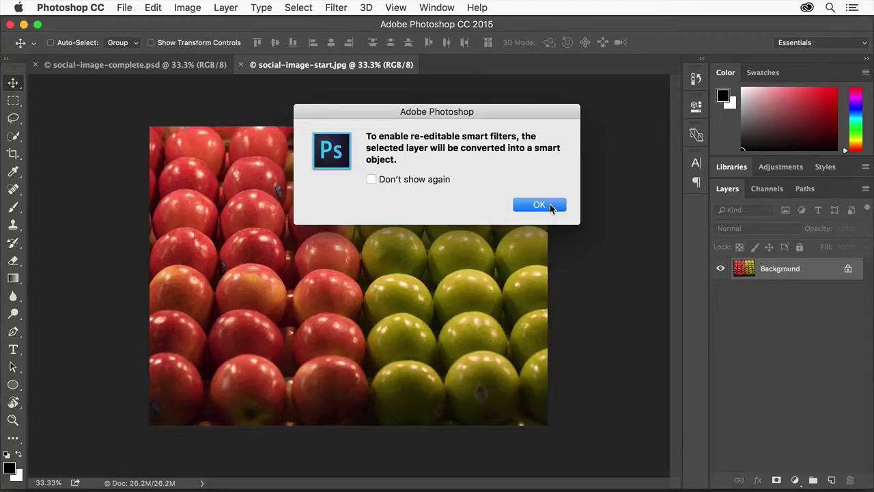
pyautogui.click(539, 205)
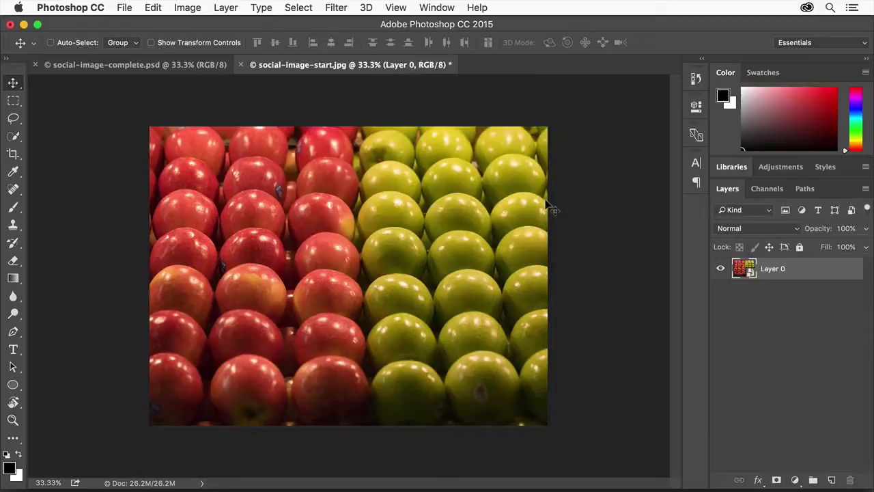
# Apply a 21.9-pixel Gaussian Blur smart filter to Layer 0, then review its settings unchanged.
pyautogui.click(345, 12)
pyautogui.moveTo(449, 172)
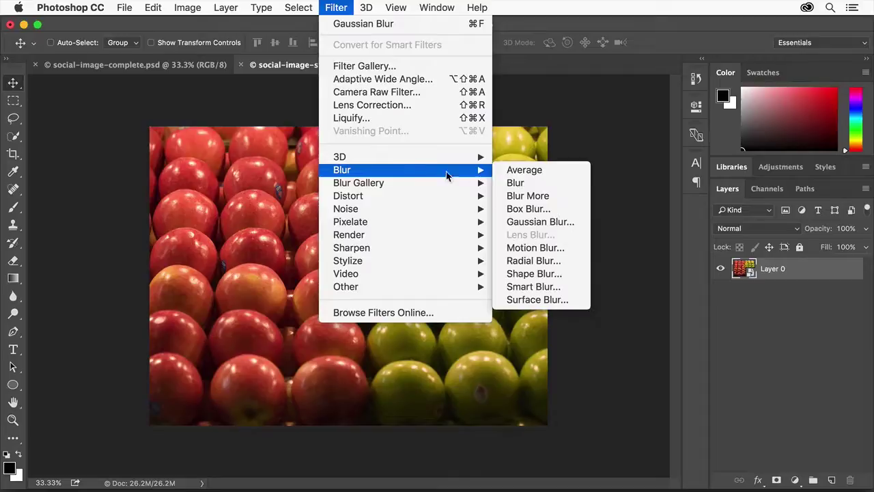
pyautogui.click(568, 222)
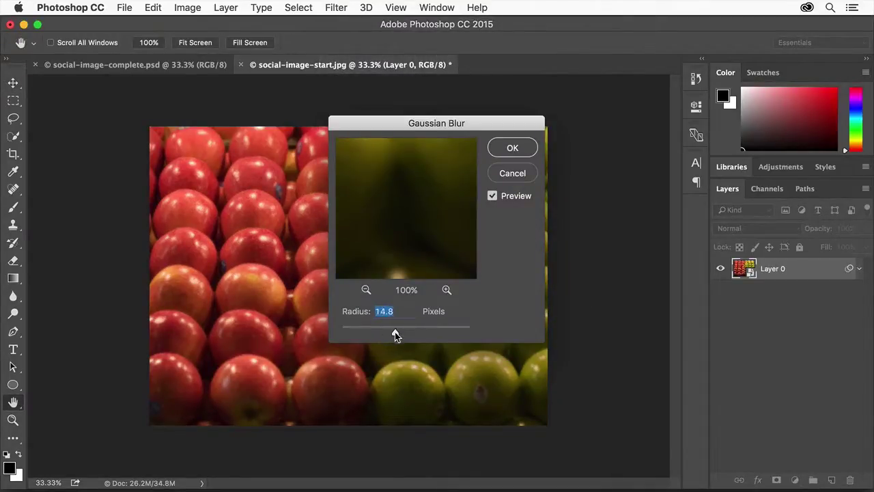
pyautogui.moveTo(395, 332); pyautogui.dragTo(398, 332)
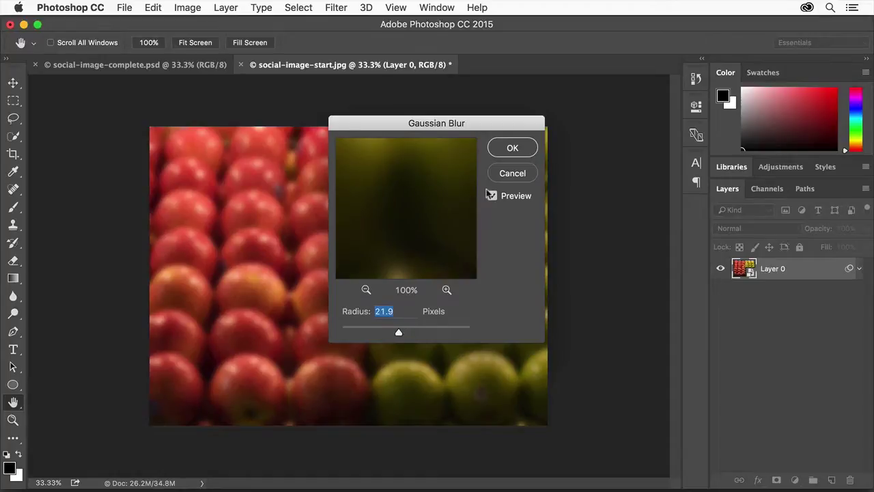
pyautogui.click(514, 149)
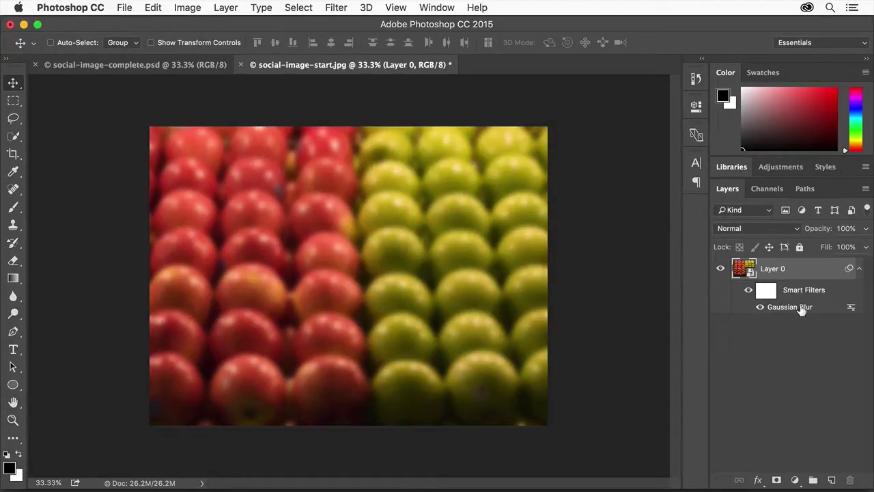
pyautogui.doubleClick(801, 307)
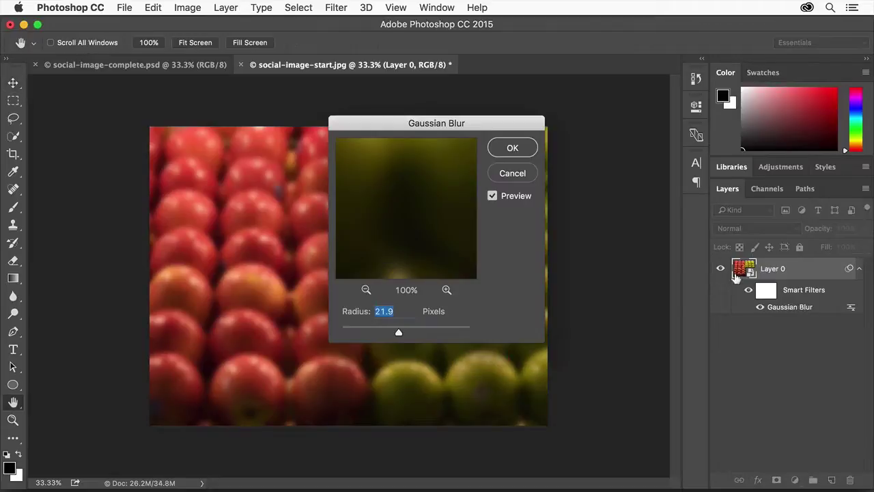
pyautogui.click(517, 174)
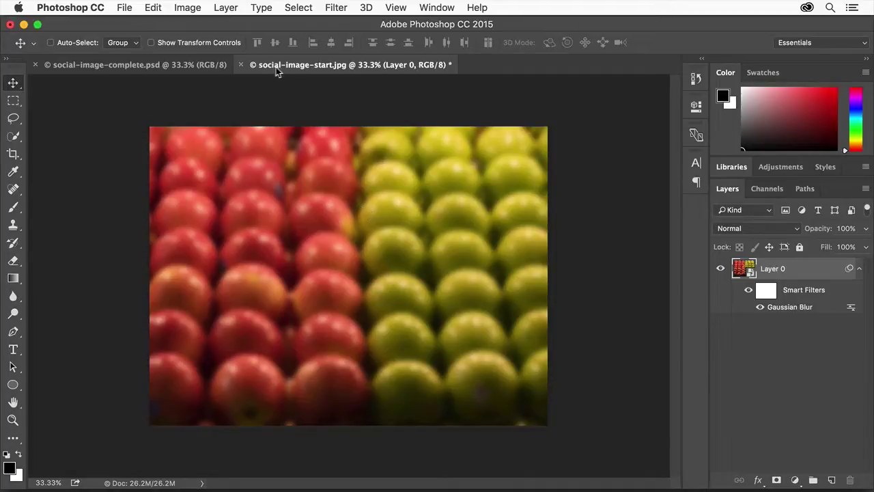
# Create a new empty layer named 'Circle' above Layer 0.
pyautogui.click(227, 10)
pyautogui.moveTo(233, 25)
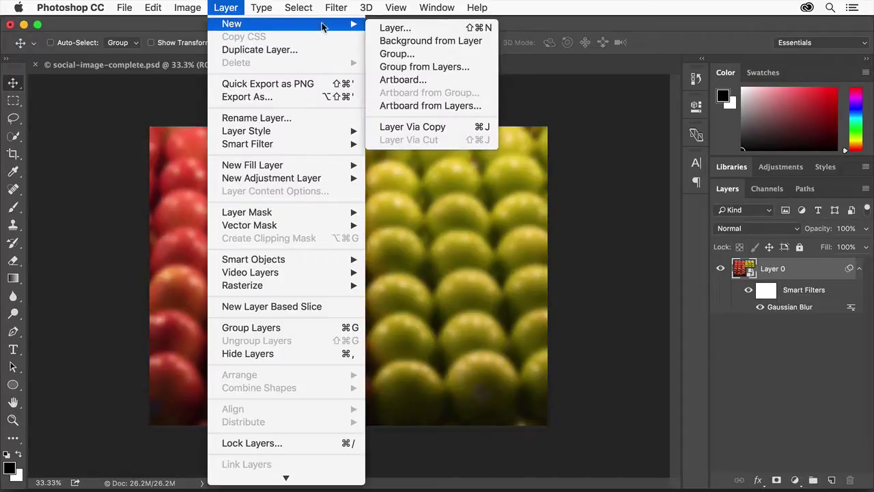
pyautogui.click(396, 27)
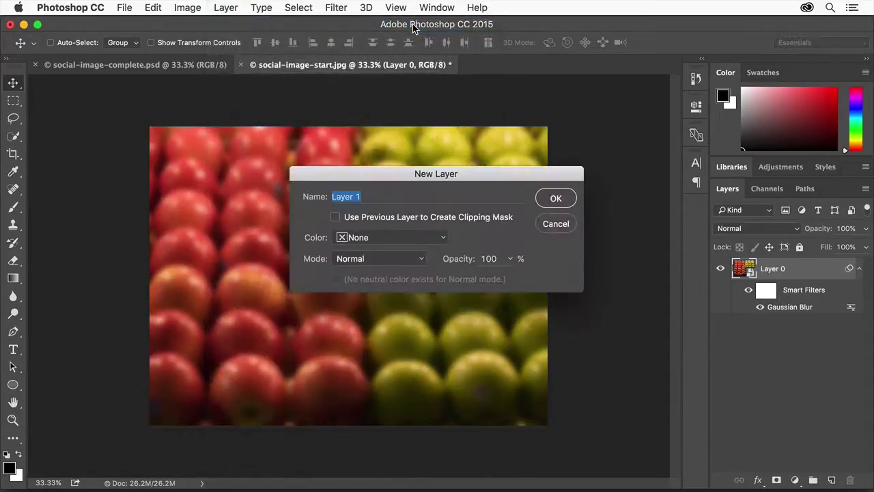
pyautogui.write('Circle')
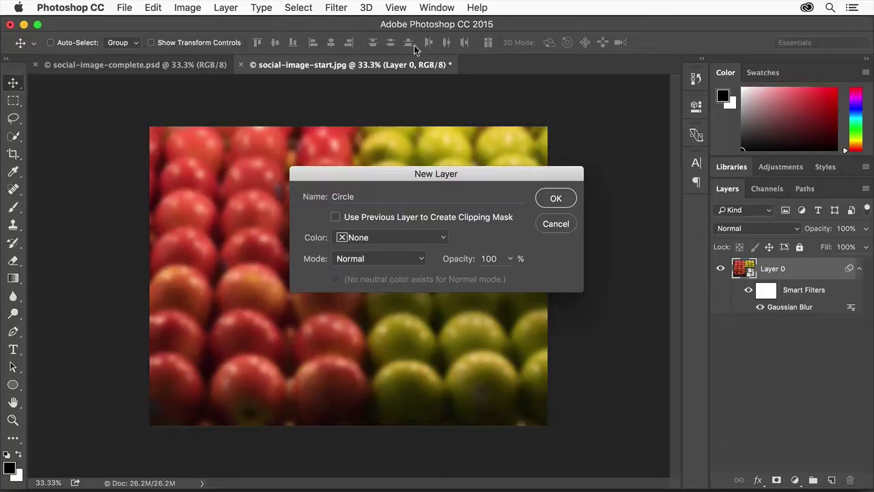
pyautogui.click(557, 199)
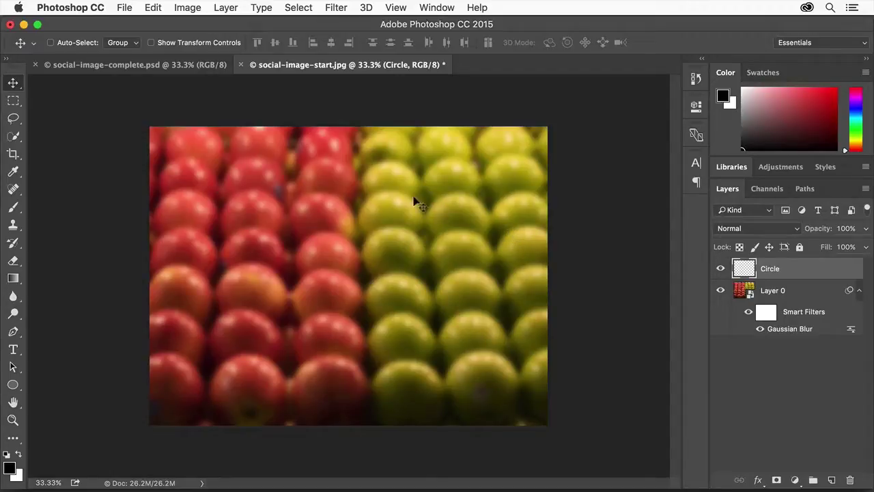
# Draw a roughly 7-inch circular selection over the photo's centre with the Elliptical Marquee Tool.
pyautogui.click(14, 101)
pyautogui.rightClick(15, 103)
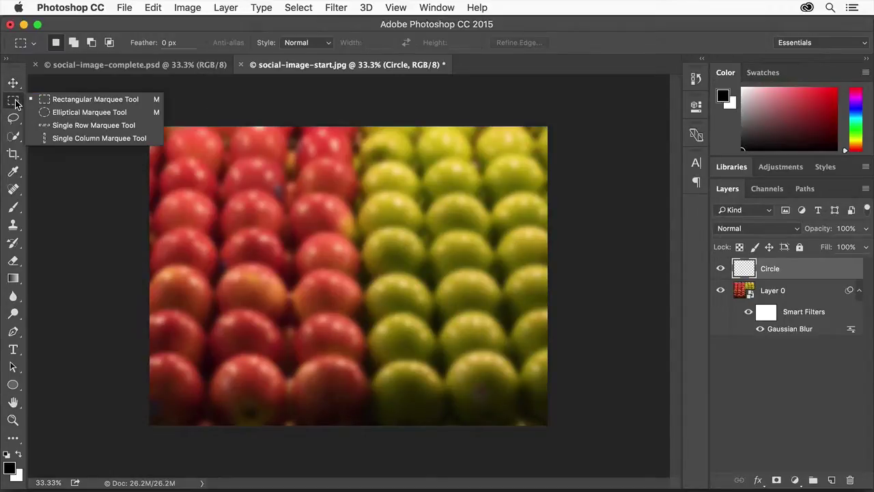
pyautogui.click(124, 114)
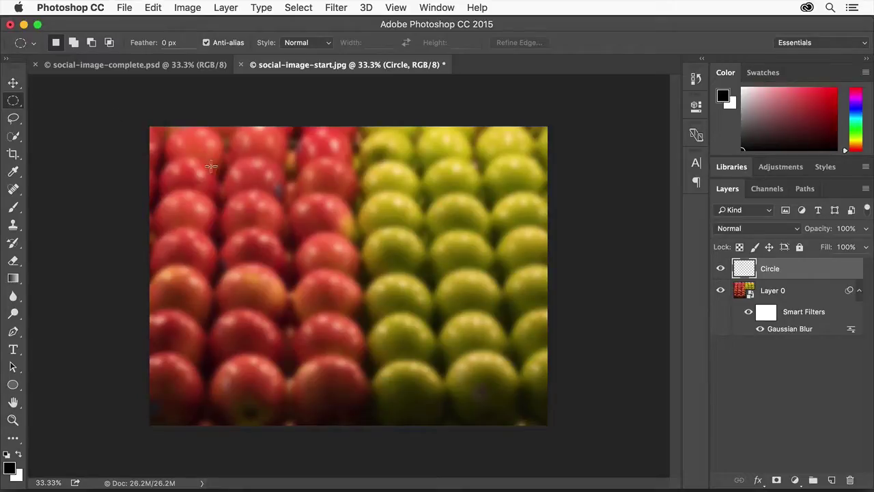
pyautogui.moveTo(275, 182); pyautogui.dragTo(489, 372)
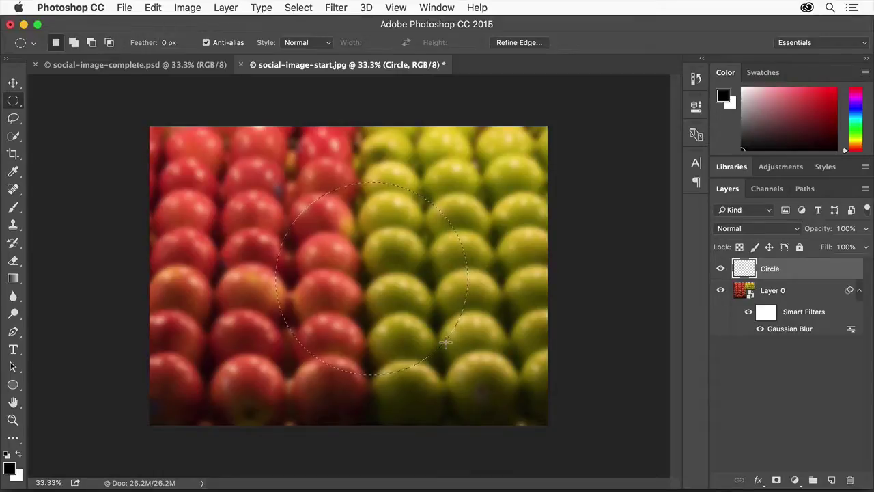
# Set the foreground colour to white from Swatches and set Fill contents to Foreground Color.
pyautogui.click(762, 74)
pyautogui.click(788, 108)
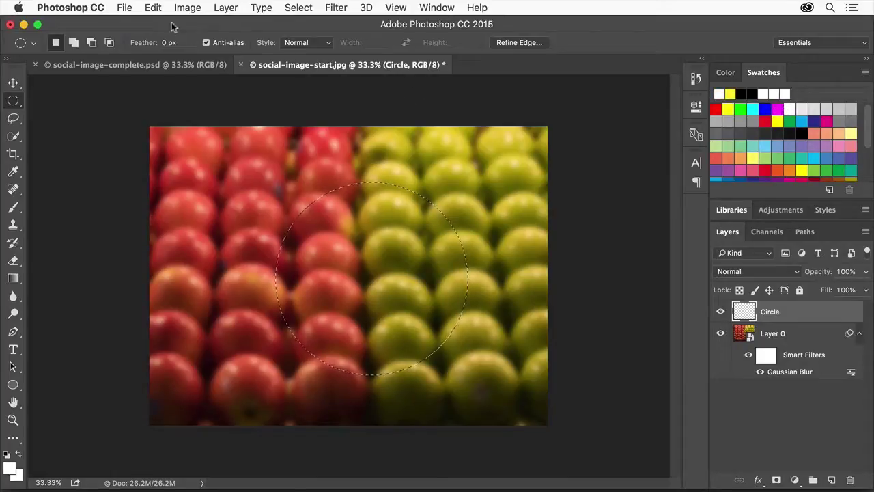
pyautogui.click(153, 7)
pyautogui.click(163, 213)
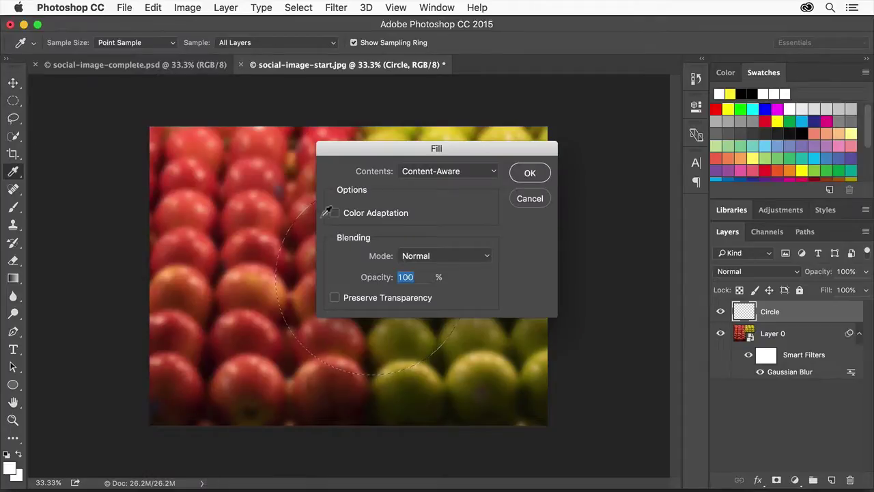
pyautogui.click(492, 171)
pyautogui.click(461, 126)
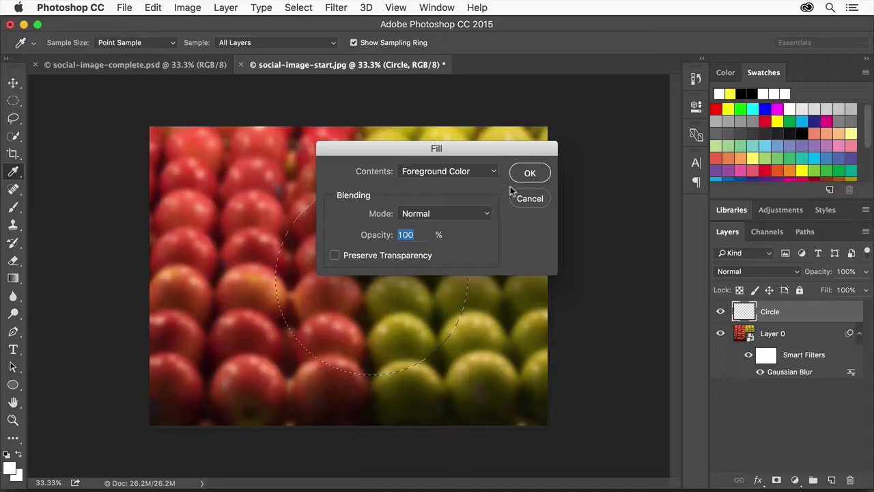
# Fill the circle selection with white, nudge it slightly up-left, and deselect.
pyautogui.click(543, 177)
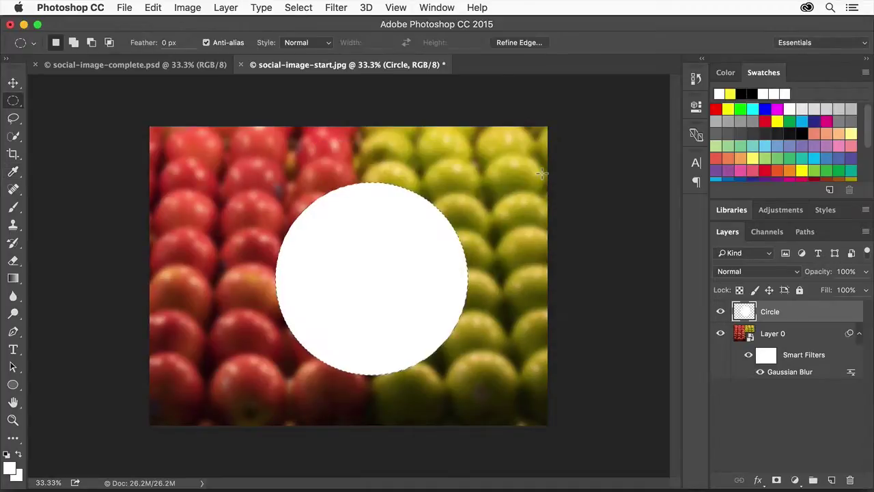
pyautogui.click(13, 83)
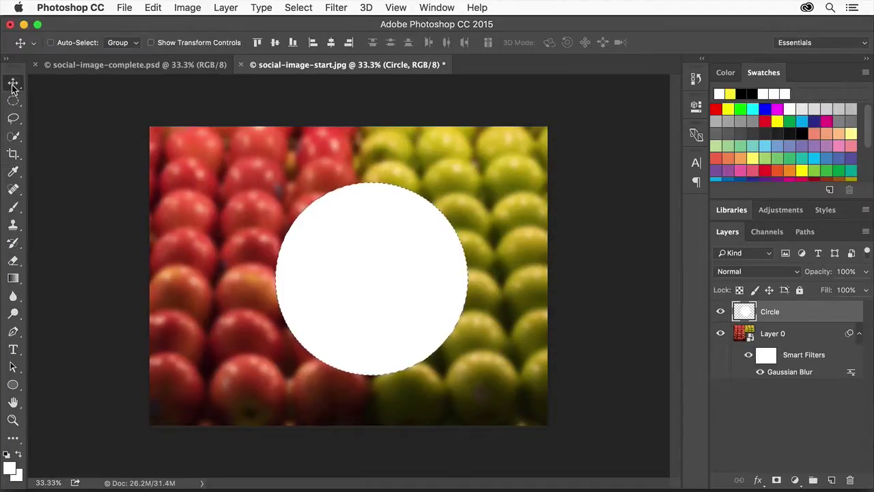
pyautogui.moveTo(339, 284); pyautogui.dragTo(318, 274)
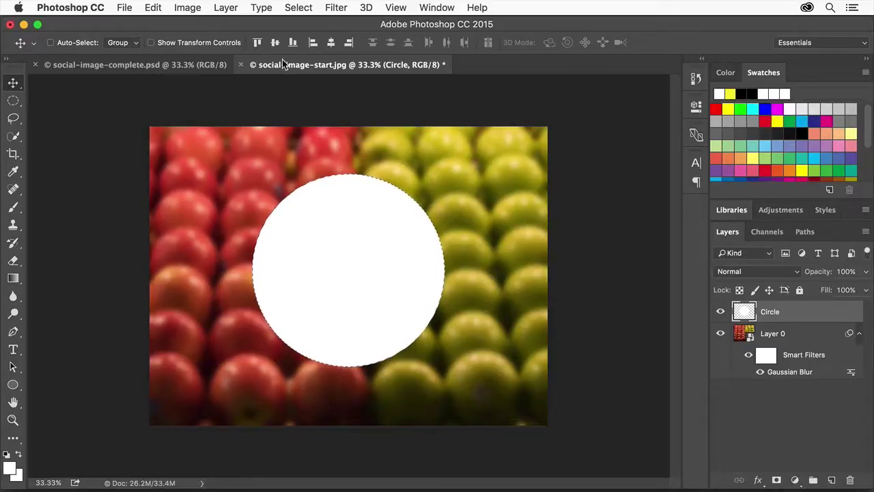
pyautogui.click(299, 8)
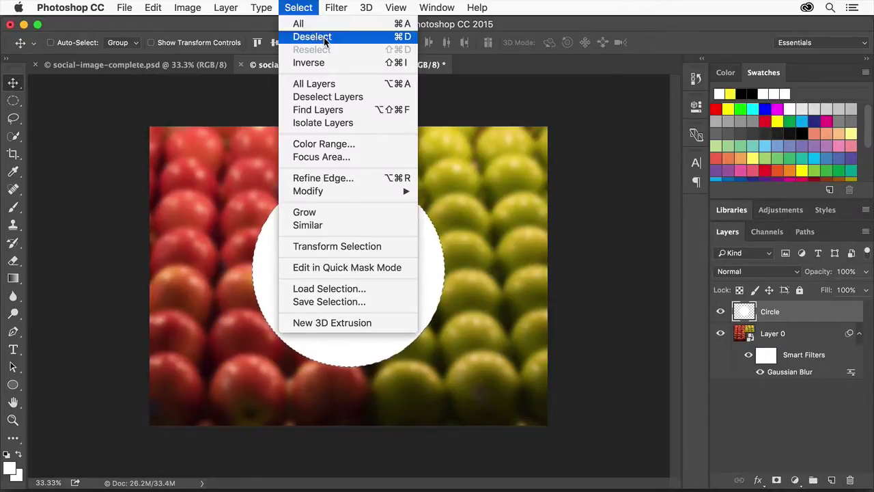
pyautogui.click(311, 37)
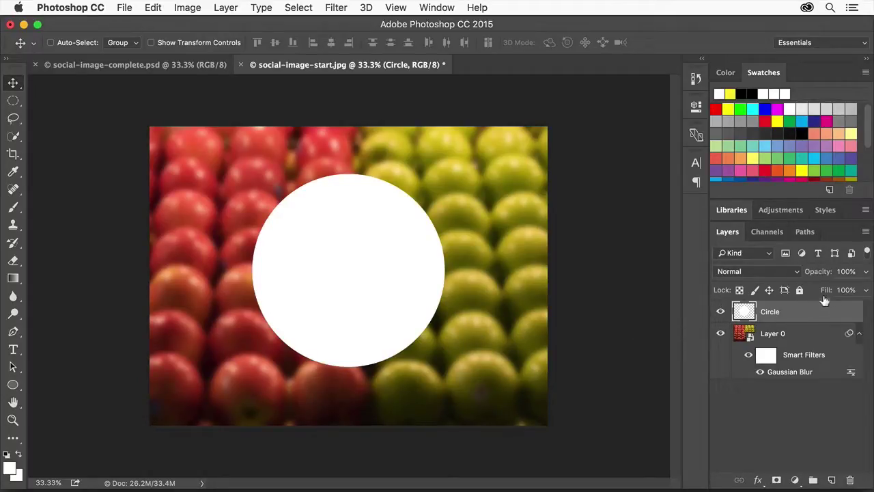
# Lower the Circle layer's opacity to 55%.
pyautogui.click(868, 276)
pyautogui.moveTo(866, 293); pyautogui.dragTo(835, 287)
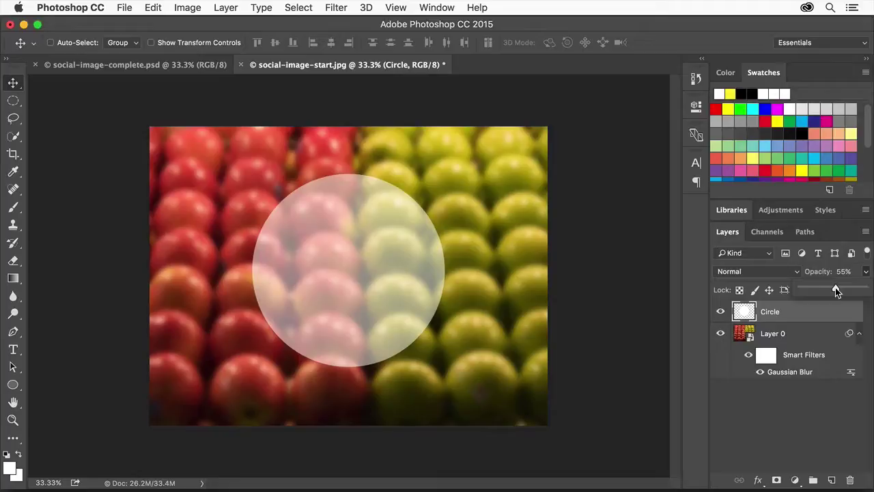
# Choose the Type tool and set the font size to 120 pt.
pyautogui.click(13, 349)
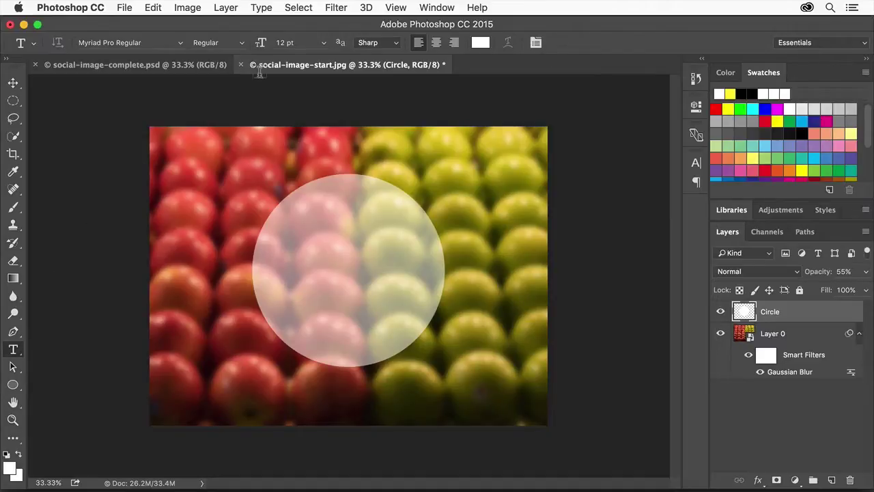
pyautogui.click(269, 42)
pyautogui.write('120')
pyautogui.press('Return')
# Type 'Farmer's' and 'Market' on two lines over the circle.
pyautogui.click(305, 239)
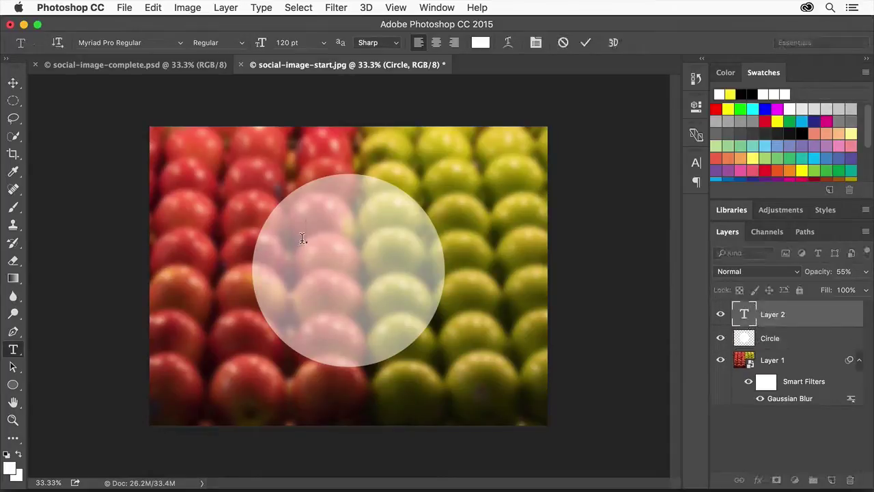
pyautogui.write("Farmer's")
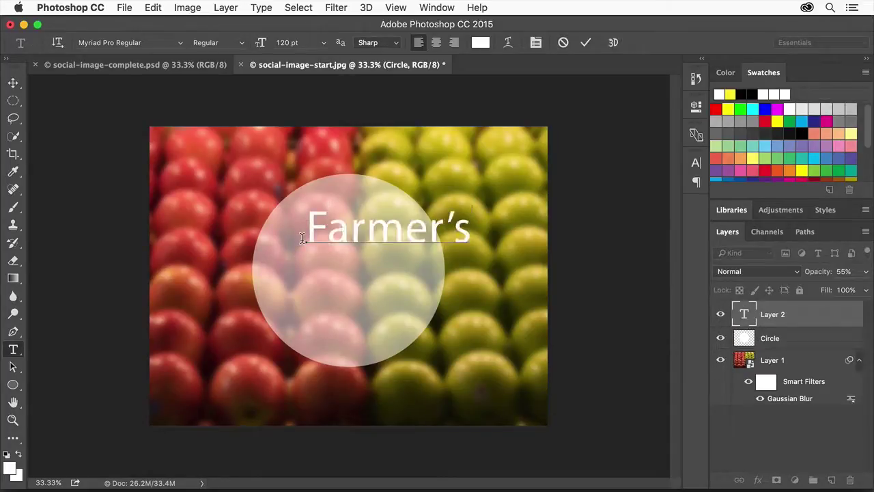
pyautogui.press('Return')
pyautogui.write('Market')
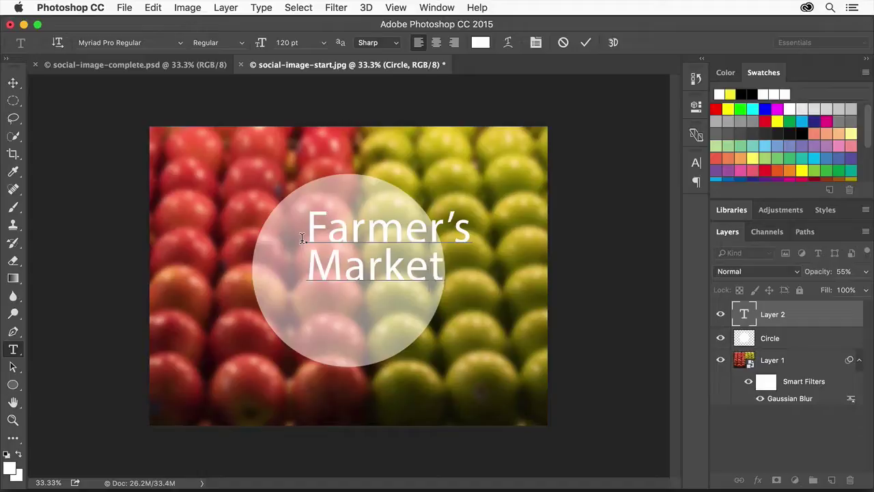
# Select all the text and change its font to Kepler Std Semicondensed Italic.
pyautogui.moveTo(305, 231); pyautogui.dragTo(460, 272)
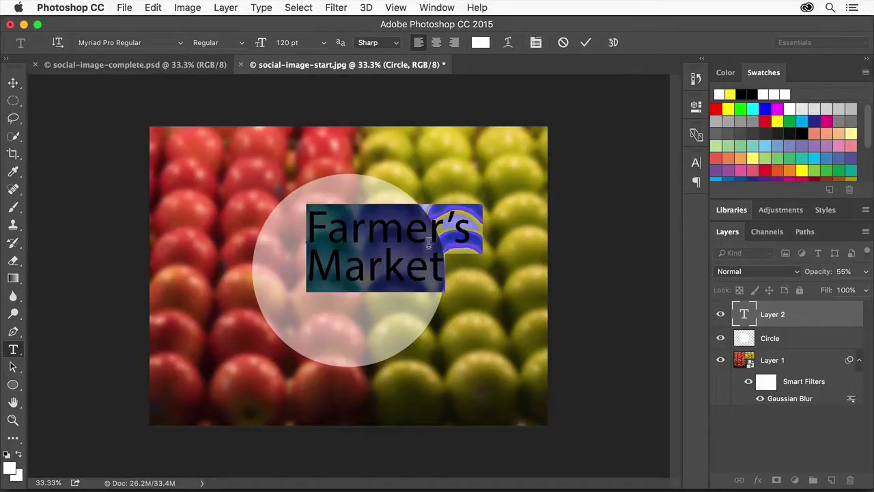
pyautogui.click(179, 42)
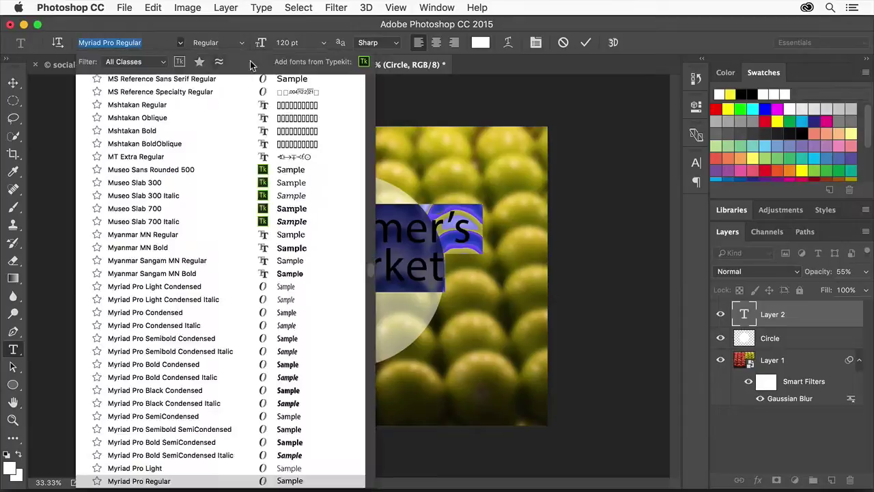
pyautogui.scroll(10, 368, 159)
pyautogui.scroll(15, 368, 158)
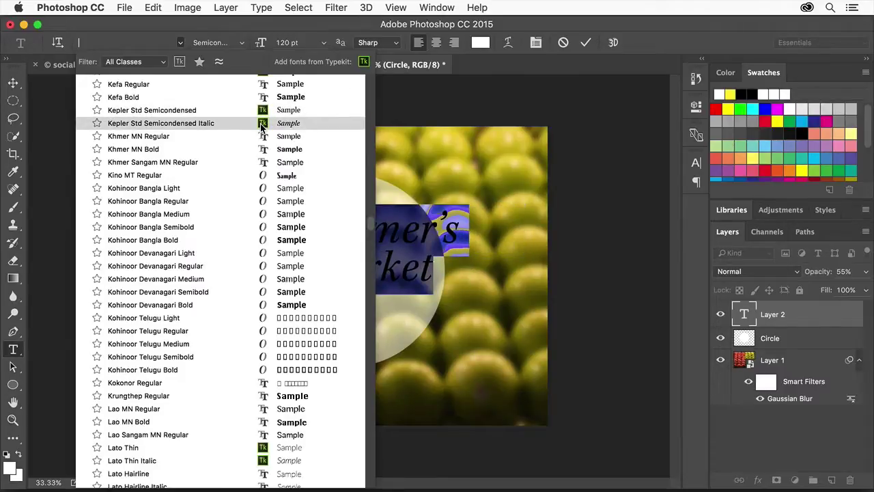
pyautogui.click(213, 124)
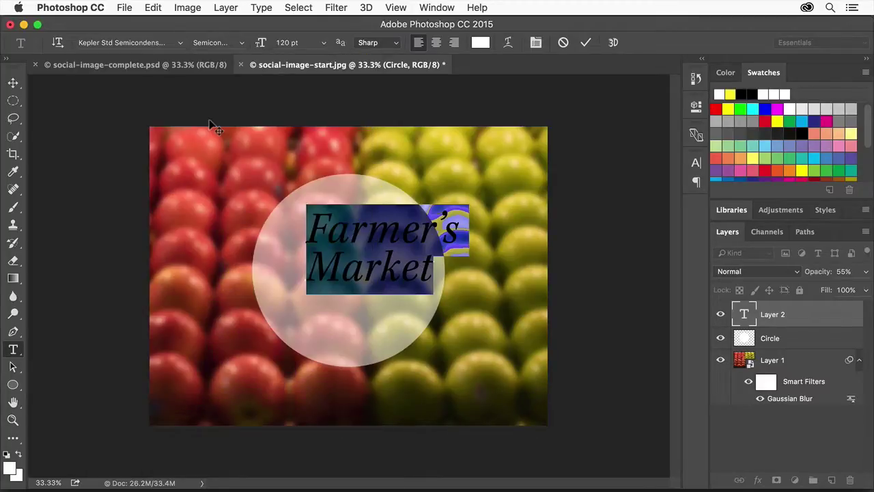
# Centre-align the text and colour it with the Dark Red swatch.
pyautogui.click(436, 43)
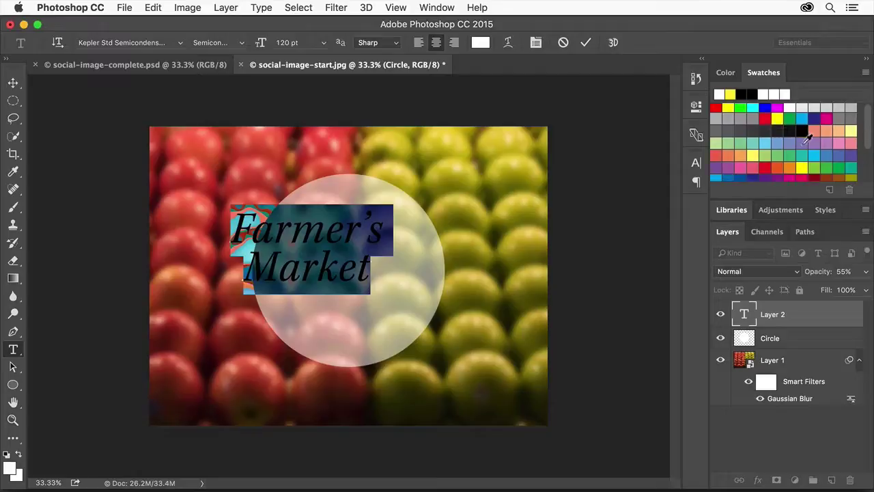
pyautogui.scroll(-3, 808, 139)
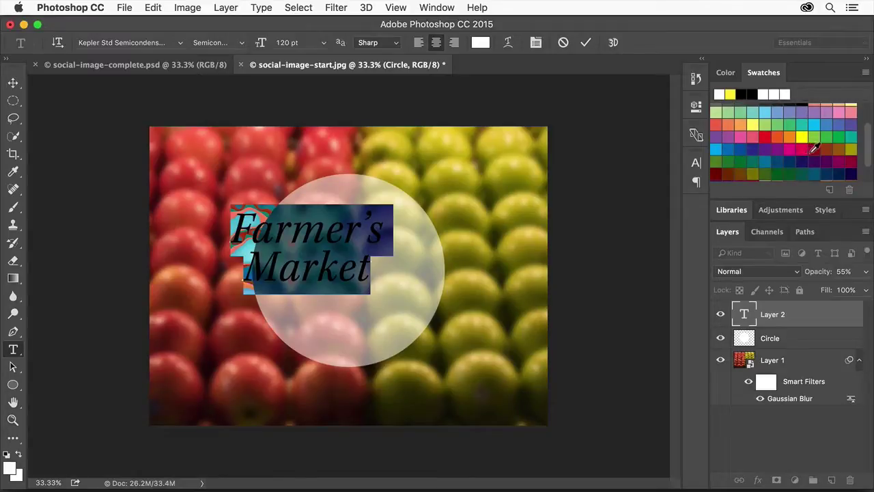
pyautogui.click(813, 150)
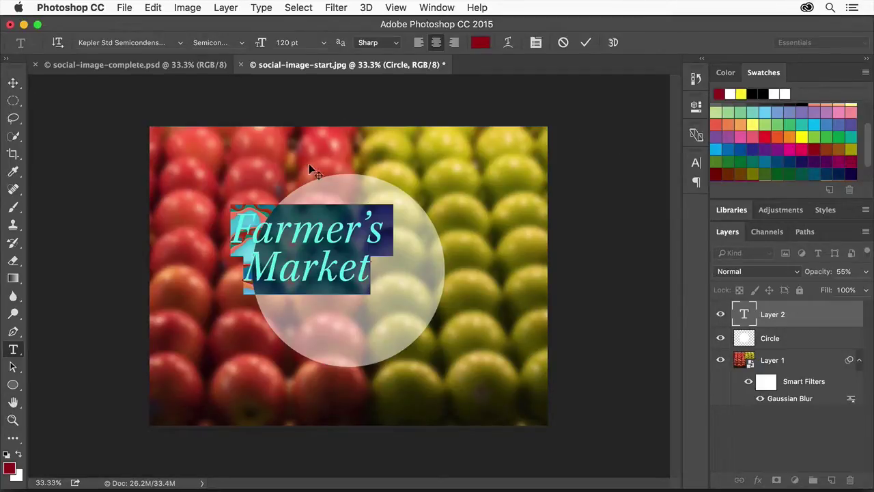
# Commit the 'Farmer's Market' text and drag it to the centre of the translucent circle.
pyautogui.click(13, 82)
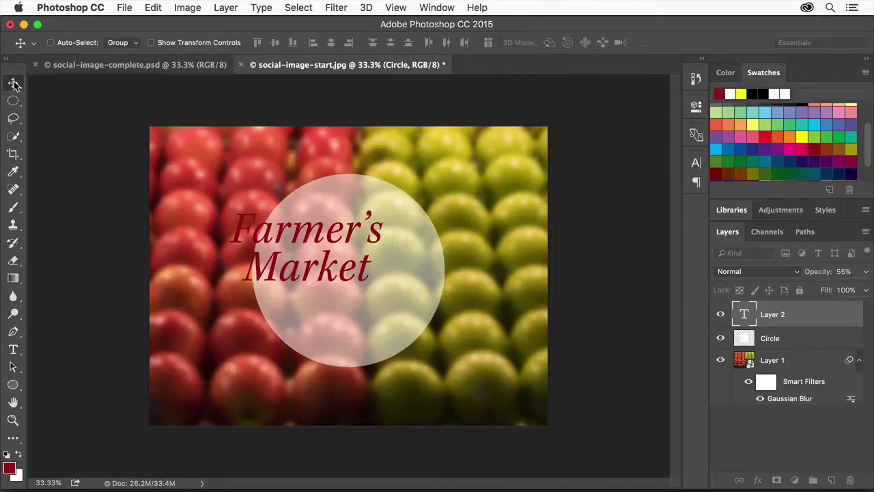
pyautogui.moveTo(300, 235); pyautogui.dragTo(339, 249)
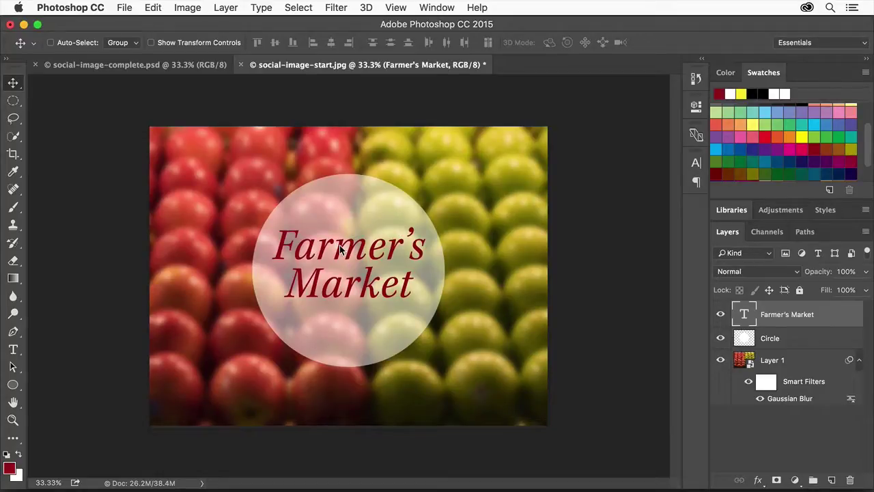
# Save the design as social-image.psd on the Desktop with Maximize Compatibility on.
pyautogui.click(125, 8)
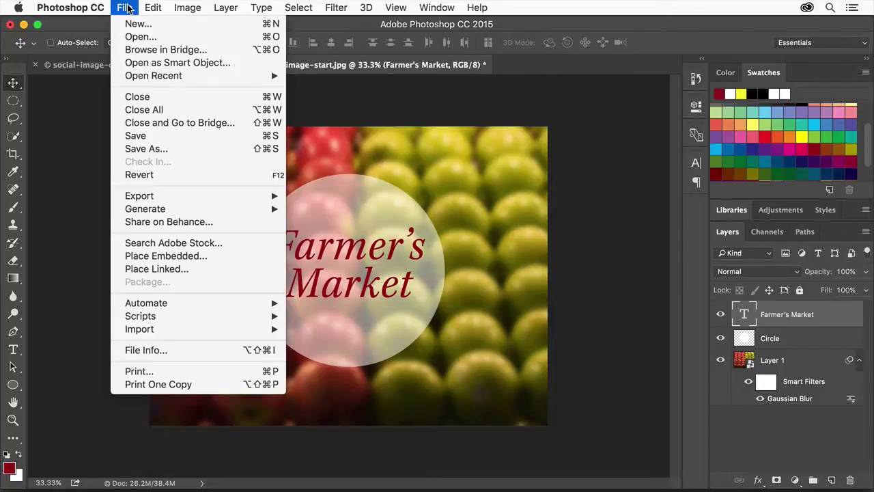
pyautogui.click(173, 148)
pyautogui.press('Right')
pyautogui.hotkey('alt', 'shift', 'Left')
pyautogui.press('BackSpace')
pyautogui.press('BackSpace')
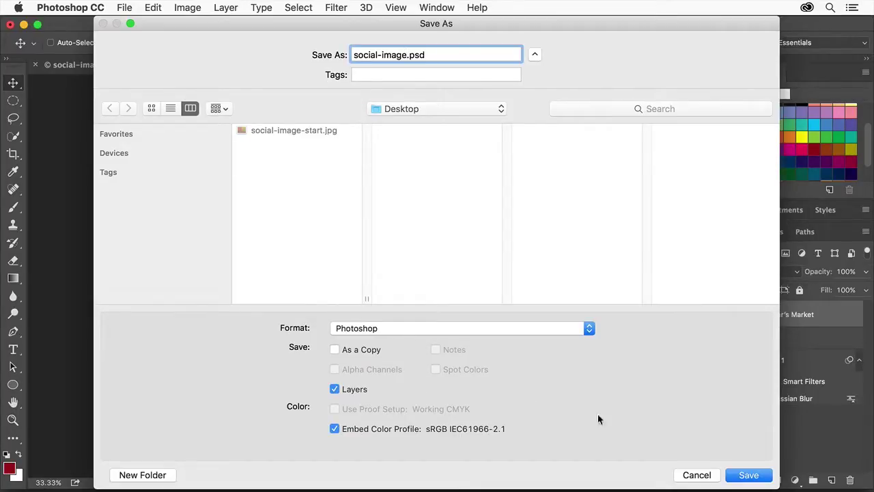
pyautogui.click(765, 478)
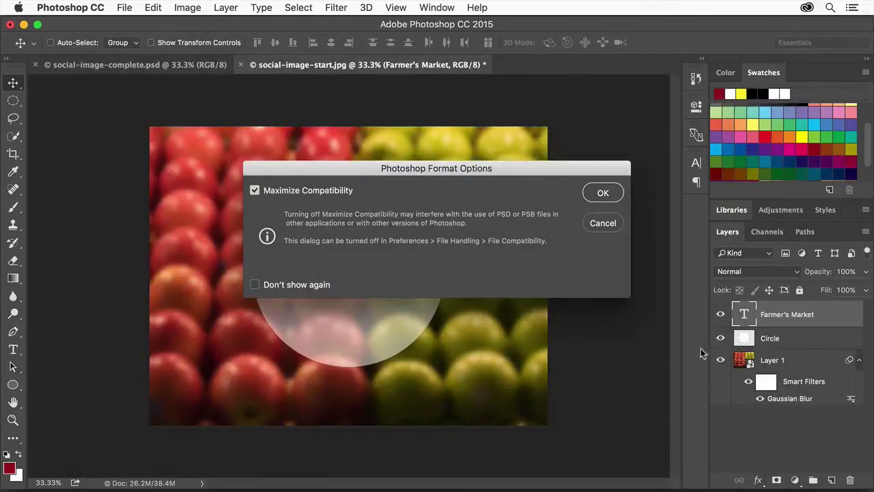
pyautogui.click(604, 192)
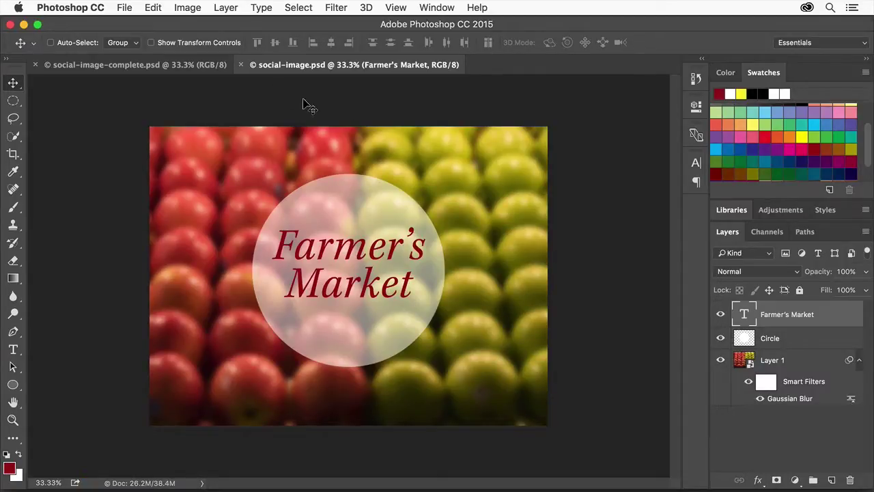
# Quick-export the design as PNG, saving social-image.png to the Desktop.
pyautogui.click(119, 8)
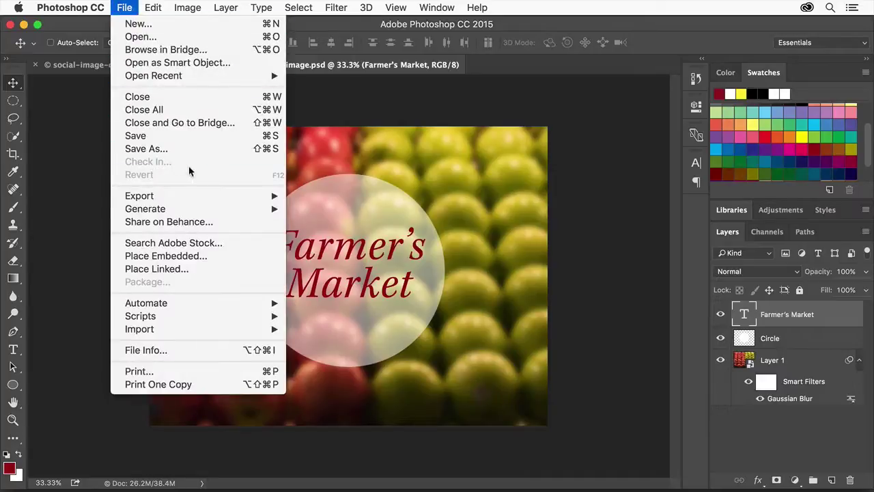
pyautogui.moveTo(205, 195)
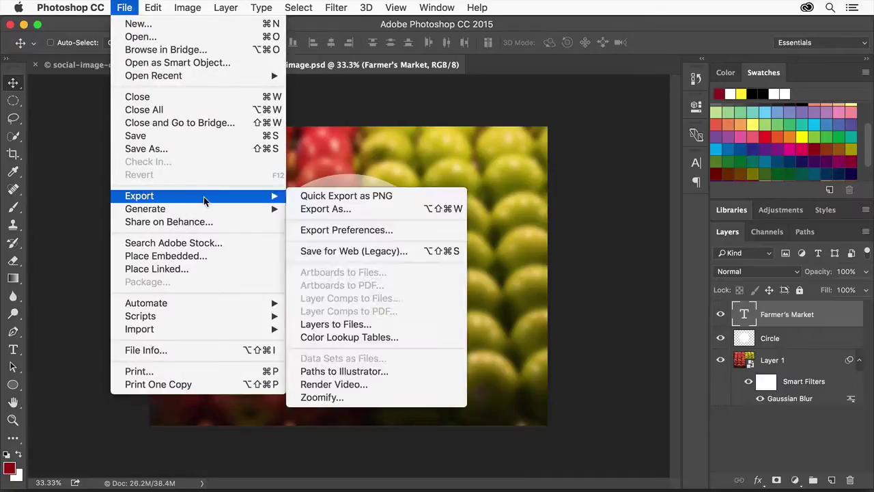
pyautogui.click(408, 196)
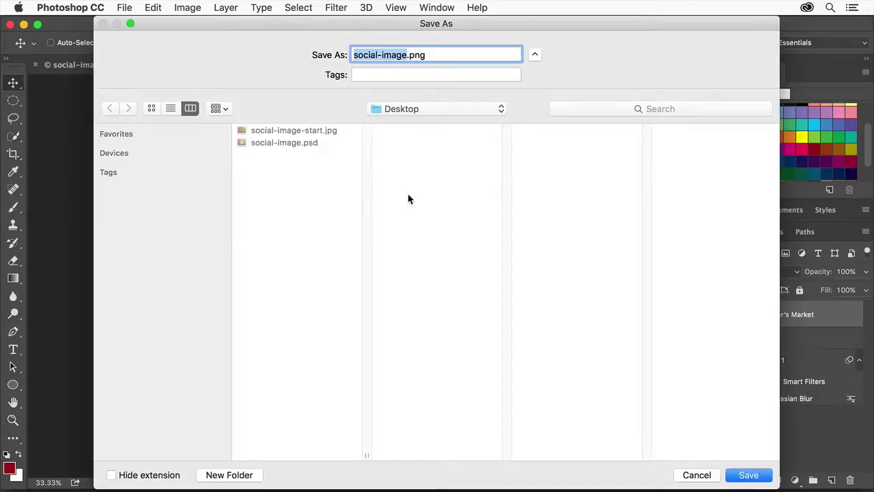
pyautogui.click(749, 474)
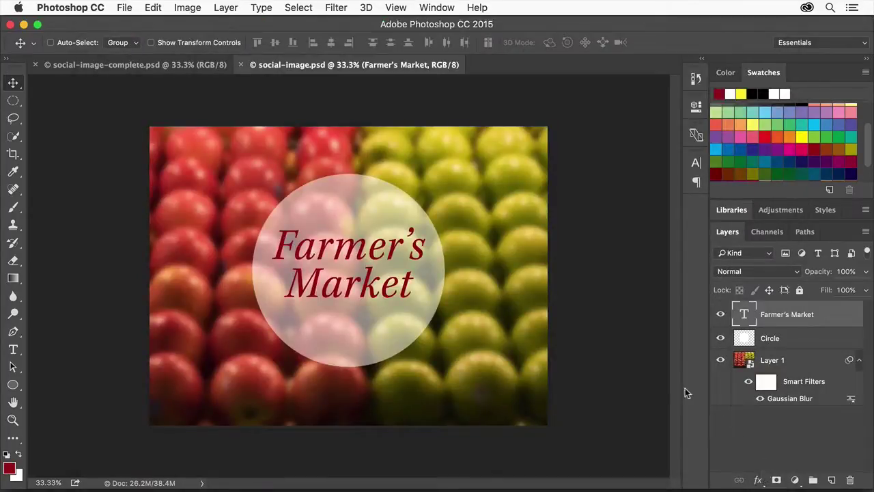